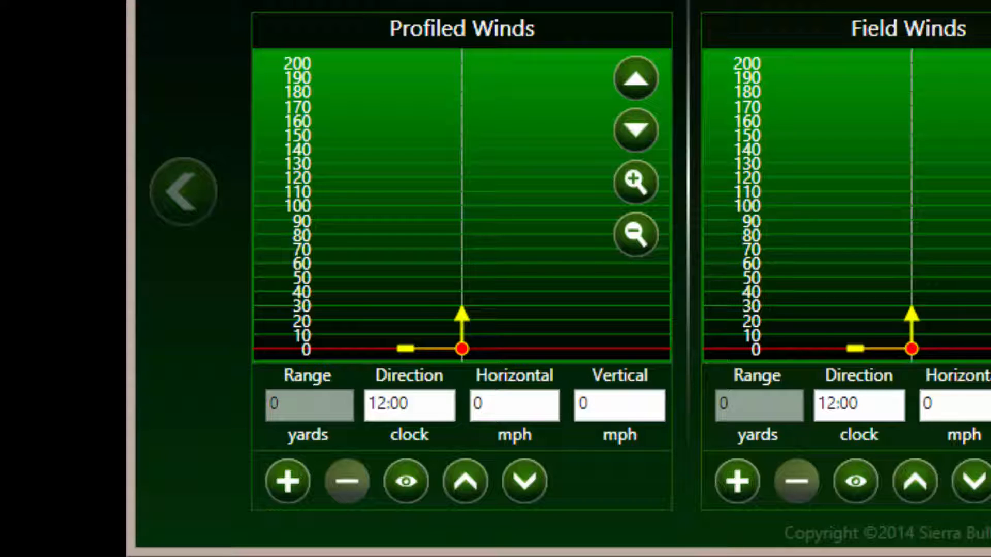
Add a wind point at 100 yards to Profiled Winds and cycle through the points back to the one at 0 yards.
click(295, 481)
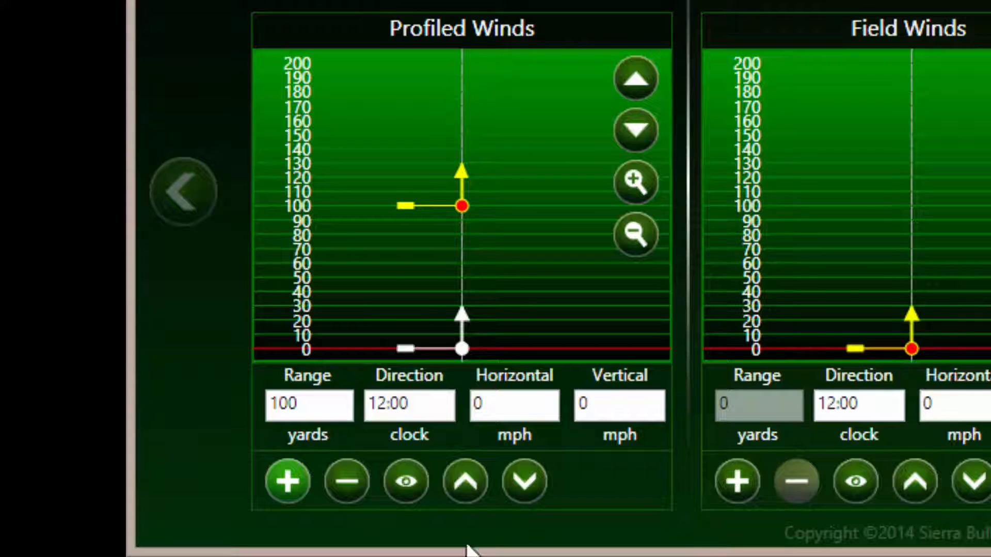
click(464, 477)
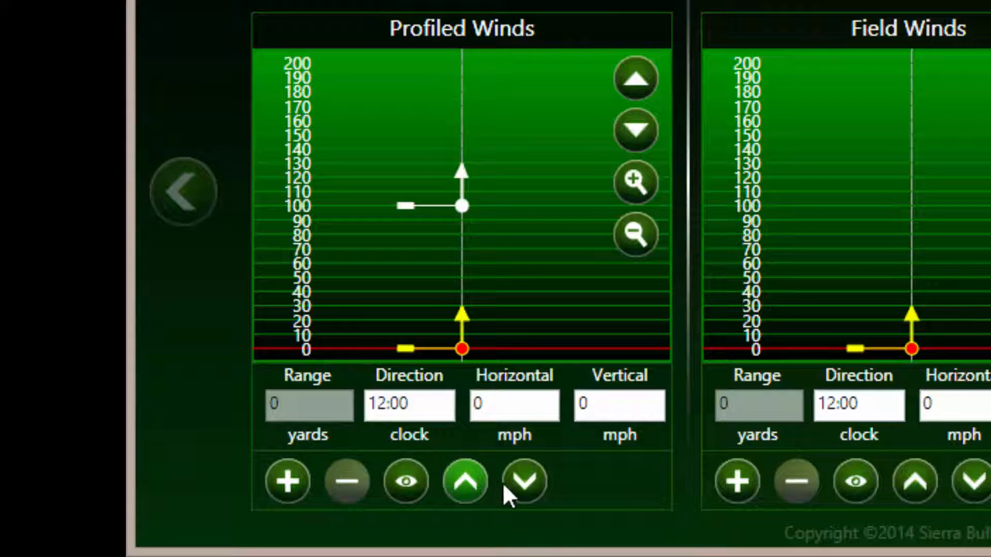
click(526, 486)
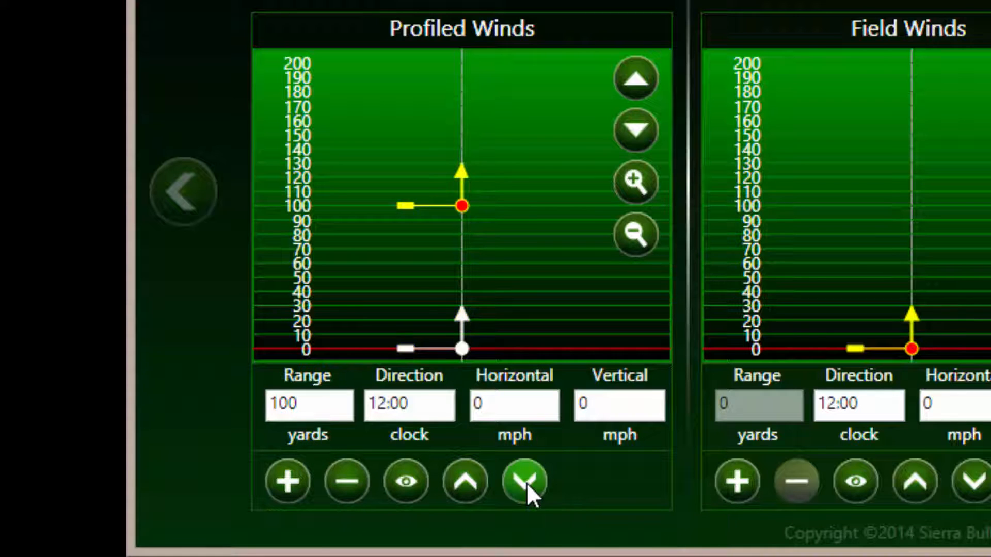
click(472, 484)
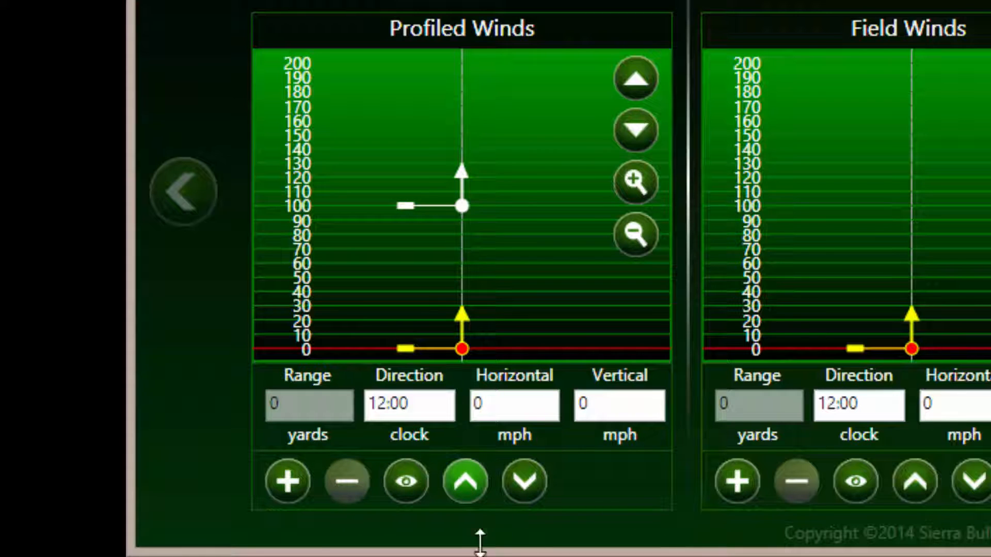
Set the 0-yard profiled wind to direction 3:00 with a horizontal speed of 3 mph.
click(434, 411)
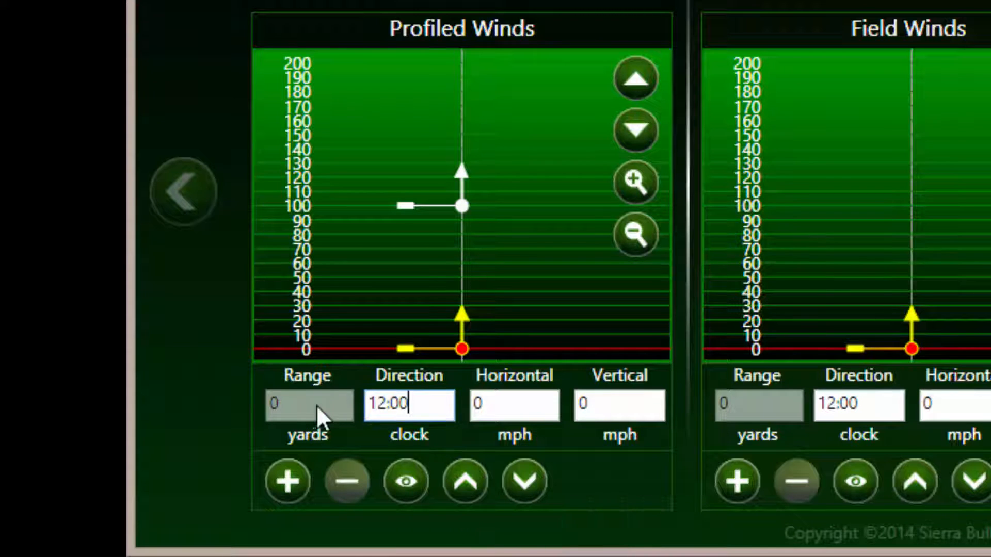
text(3)
key(Tab)
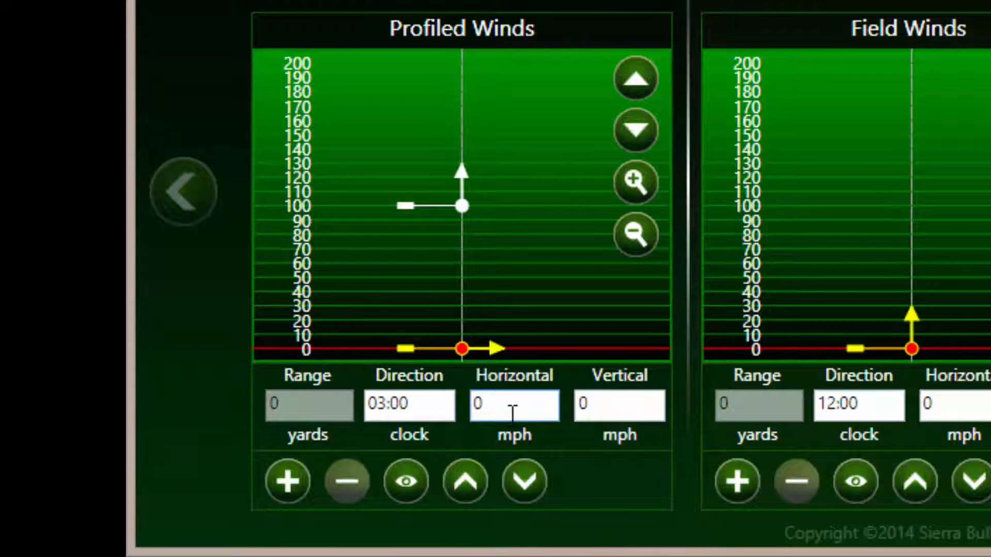
text(3)
key(Tab)
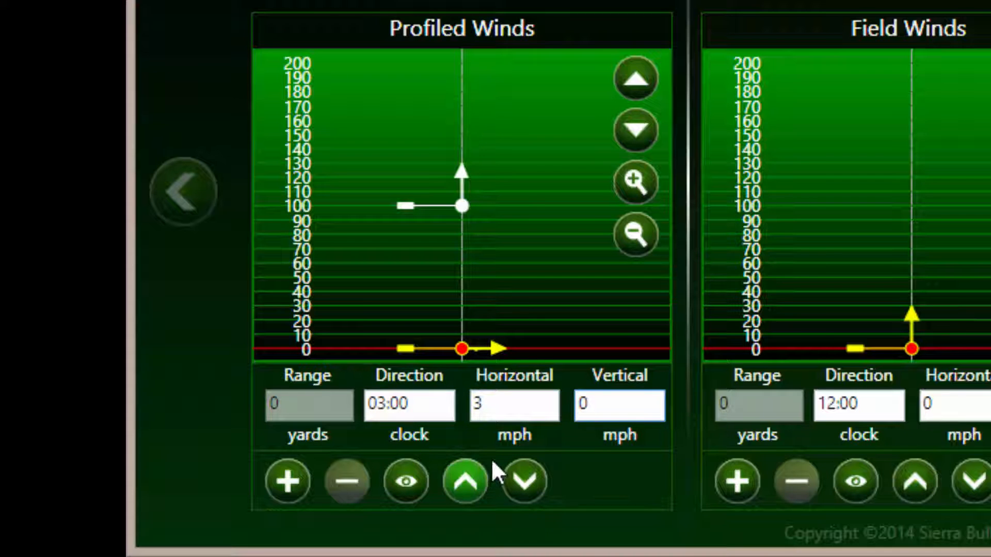
Set the 100-yard profiled wind to direction 9:00 with a horizontal speed of 5 mph.
click(474, 475)
click(421, 407)
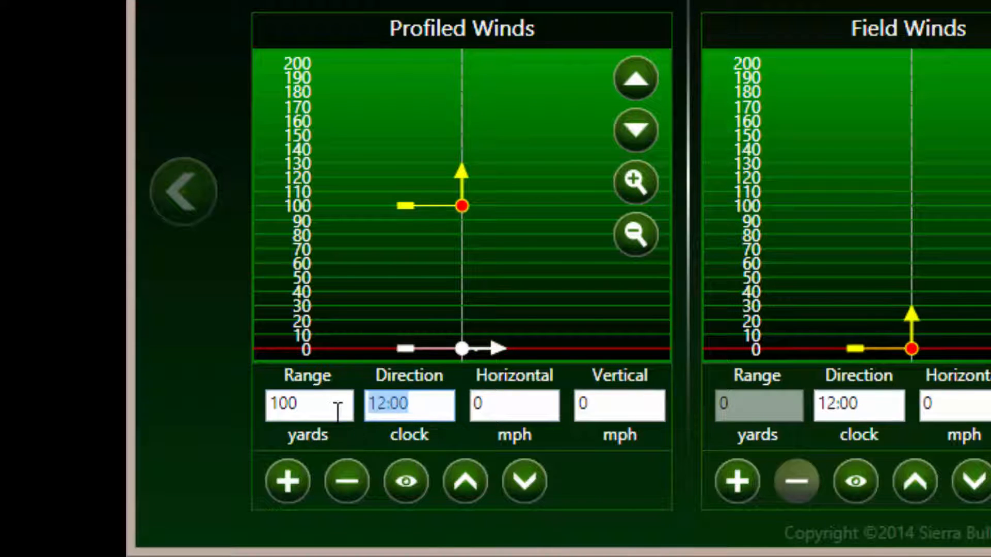
text(9)
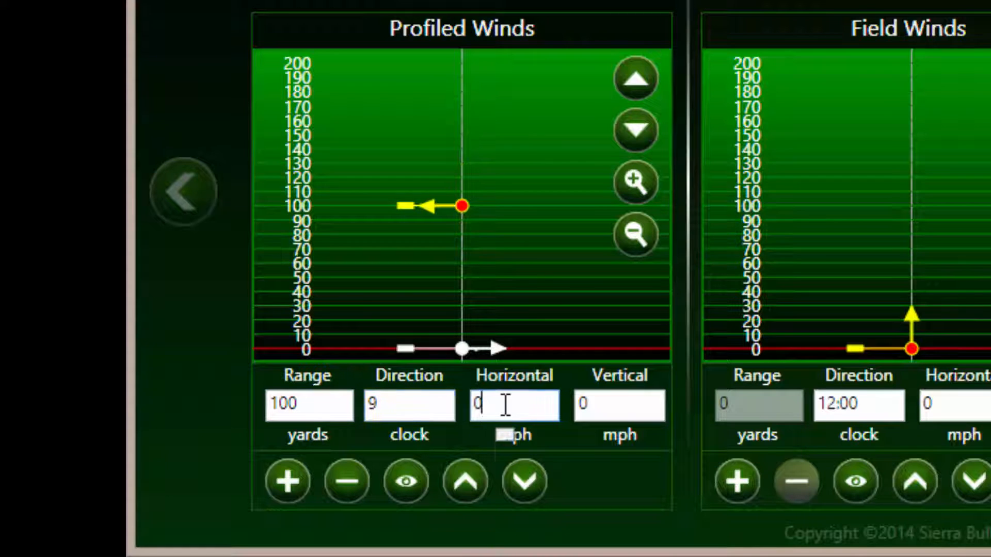
click(511, 406)
text(5)
click(615, 419)
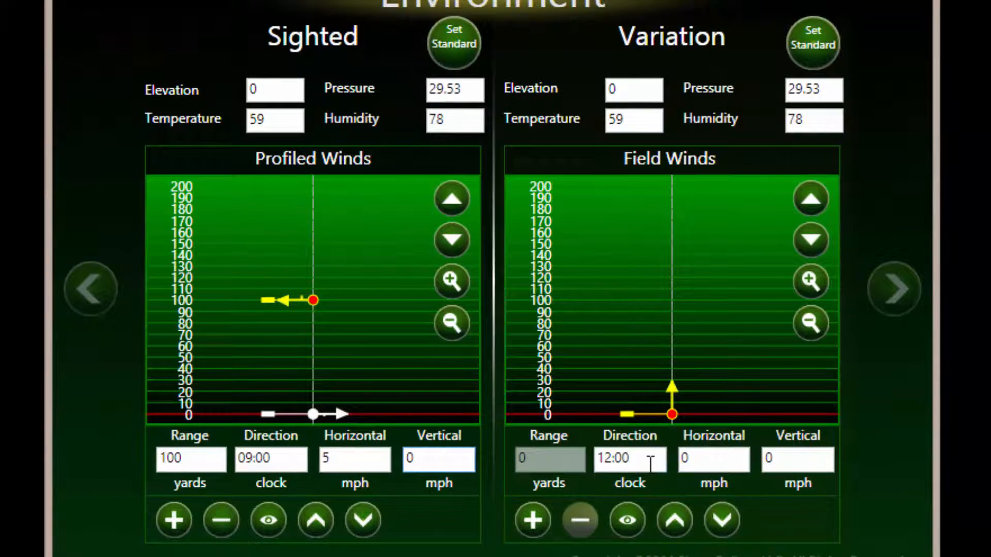
Set the 0-yard field wind to direction 9:00 with a horizontal speed of 5 mph.
click(645, 458)
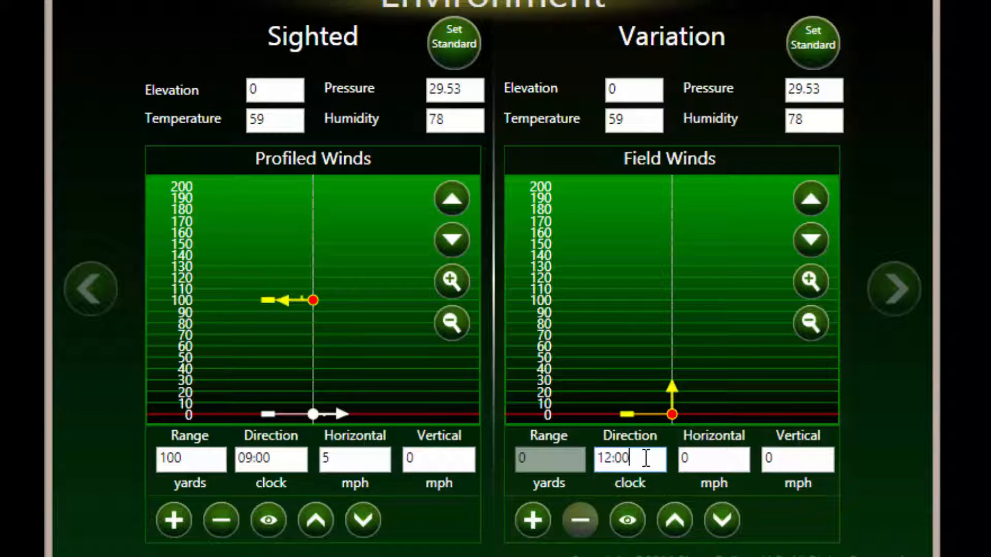
drag(645, 459, 583, 467)
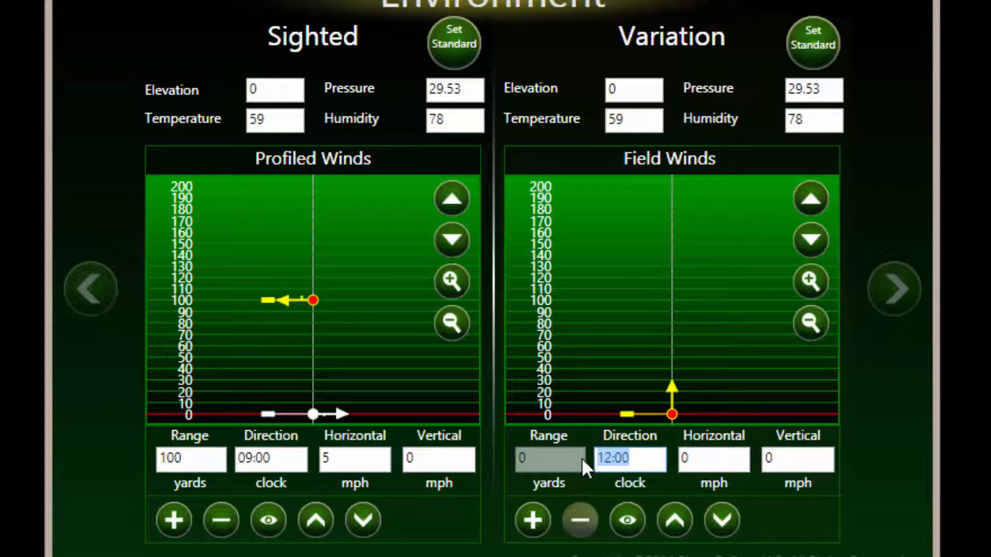
text(9)
key(Tab)
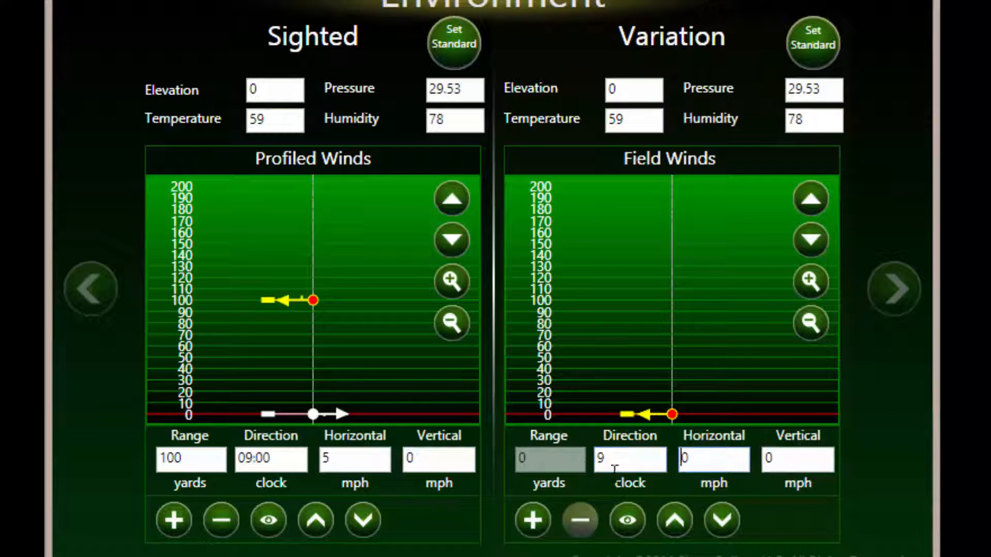
double_click(712, 460)
text(5)
key(Tab)
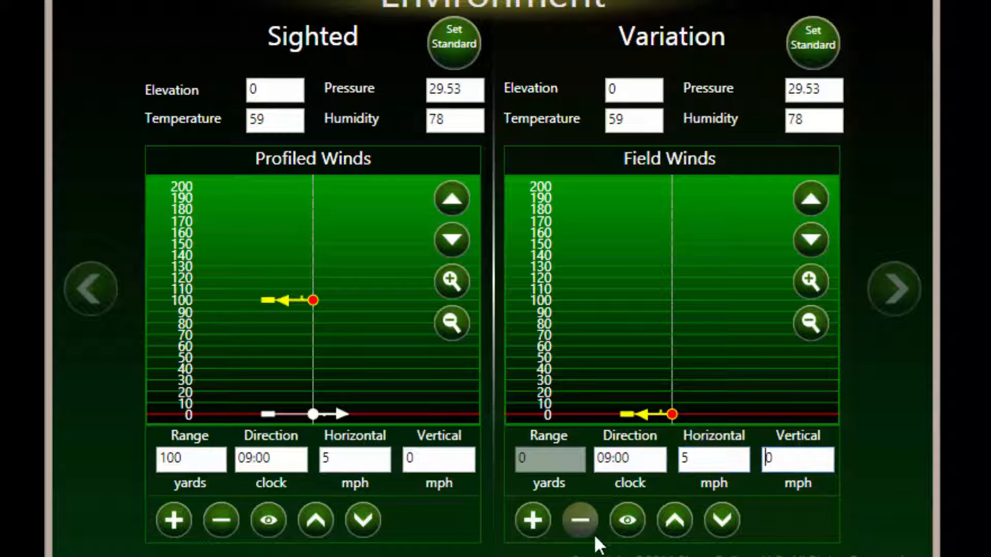
Add a field wind point at 100 yards with direction 3:00 and a horizontal speed of 3 mph.
click(538, 516)
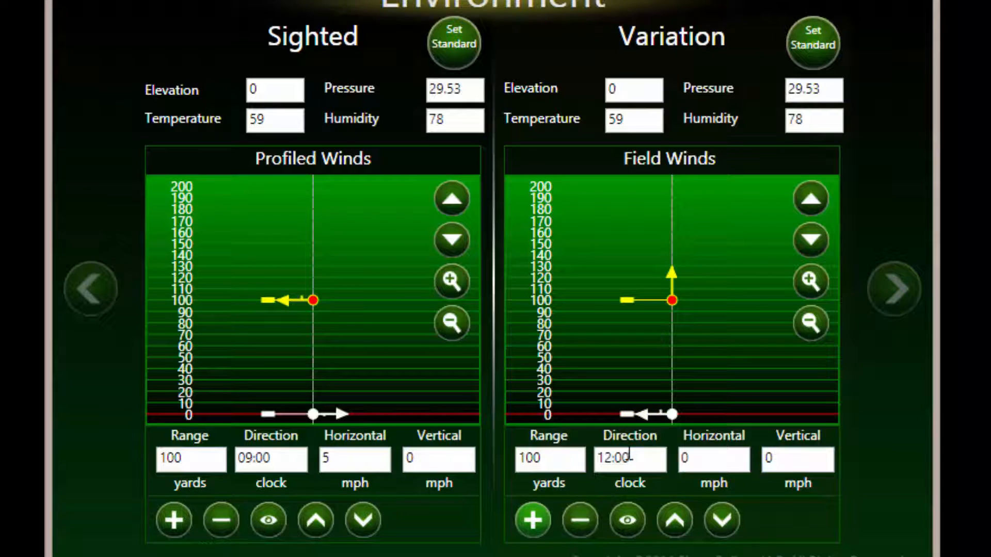
drag(649, 456, 590, 462)
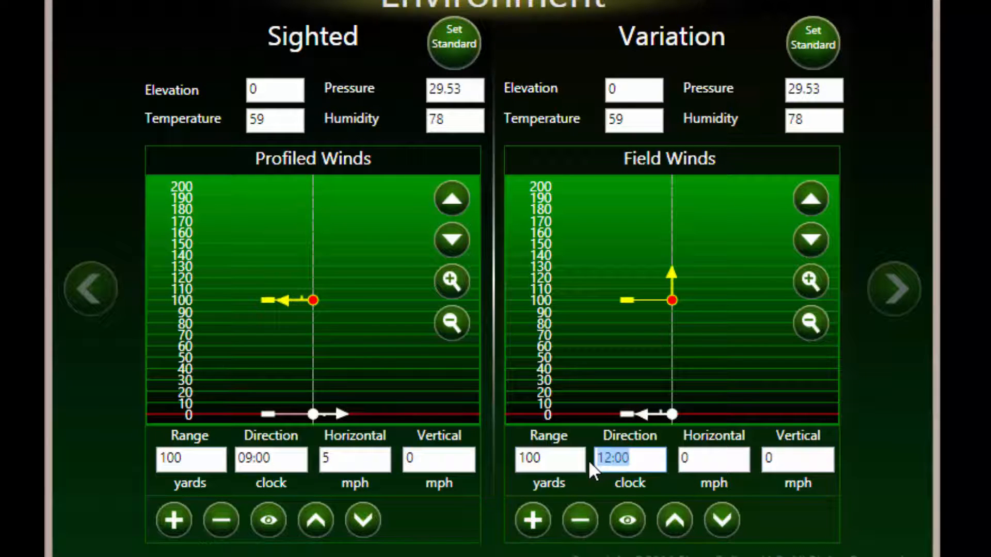
text(3)
key(Tab)
drag(702, 462, 670, 473)
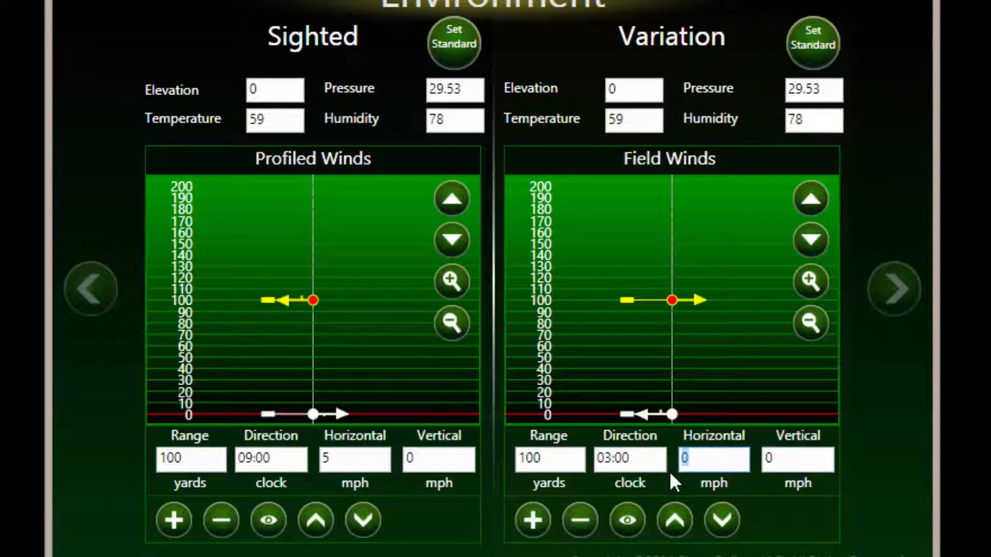
text(3)
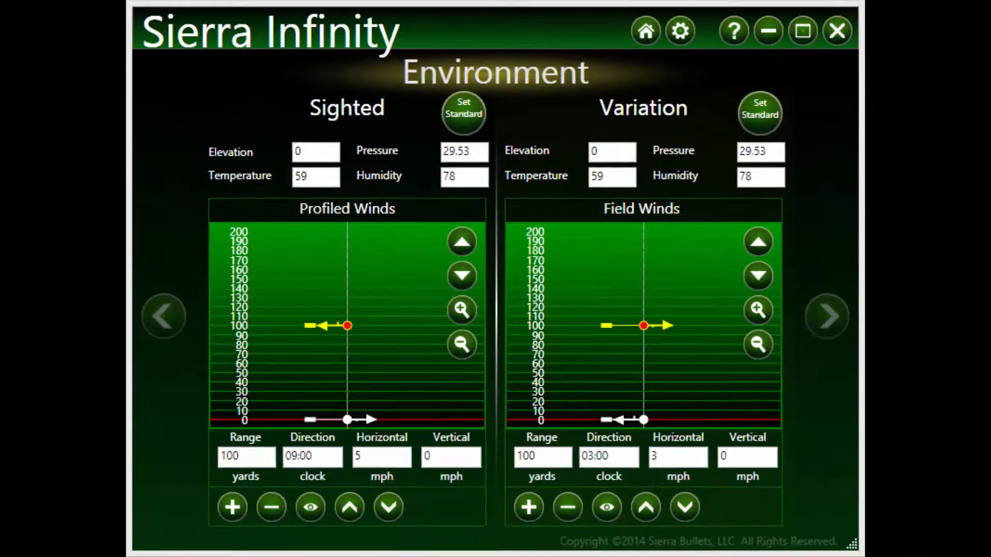
Go to the Trajectory Chart page and display the wind drift curves.
click(830, 318)
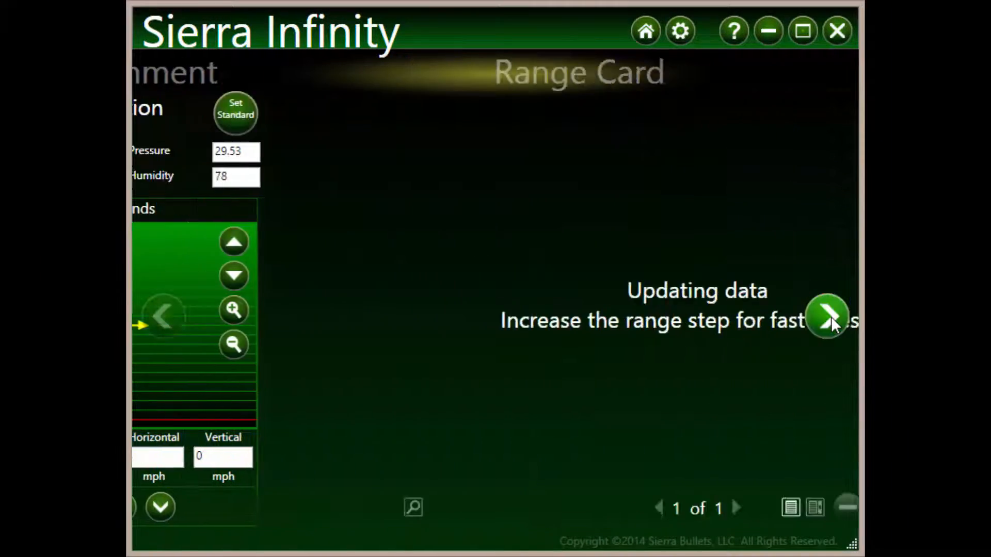
click(830, 317)
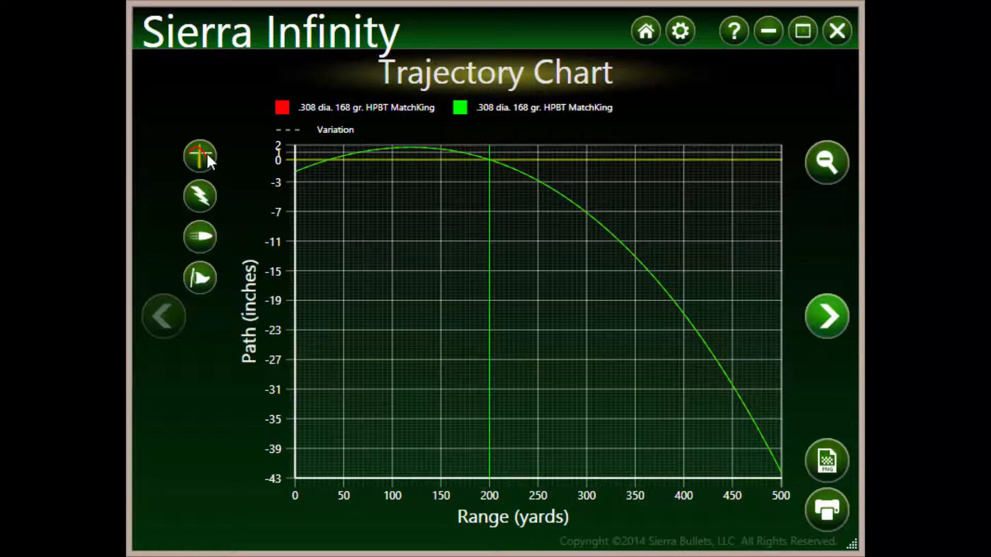
click(200, 275)
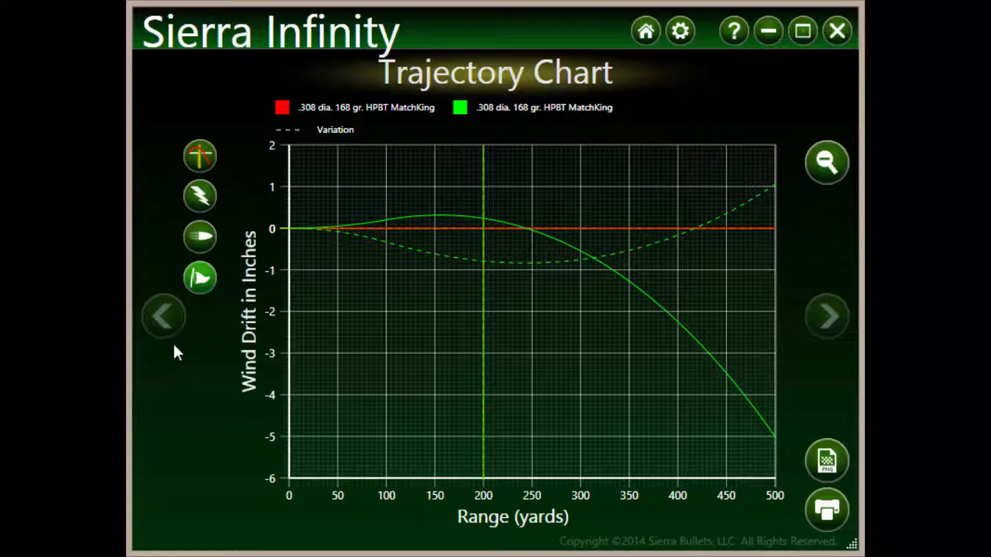
Return to the Environment page and rotate the 100-yard wind arrows to about 10:43 in Profiled Winds and 1:30 in Field Winds.
click(167, 320)
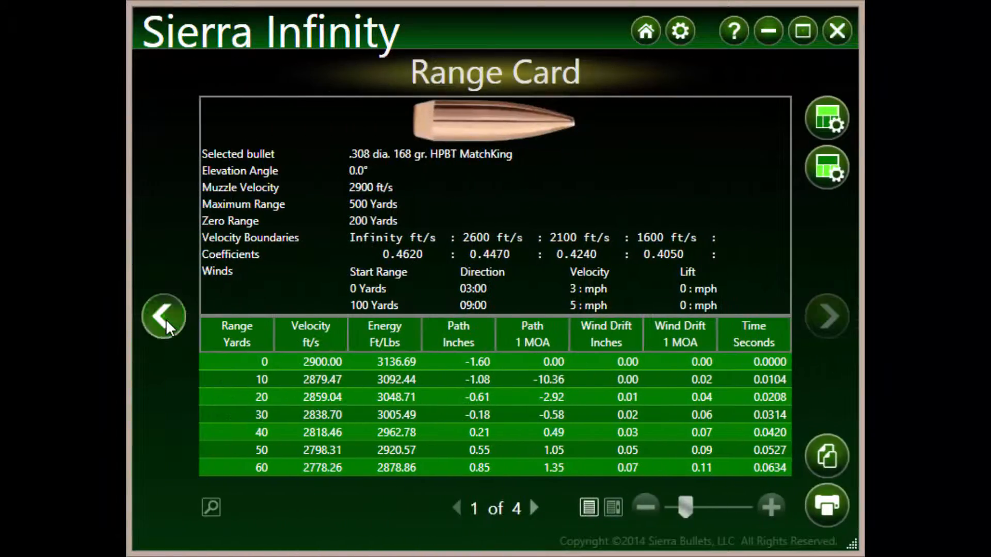
click(165, 319)
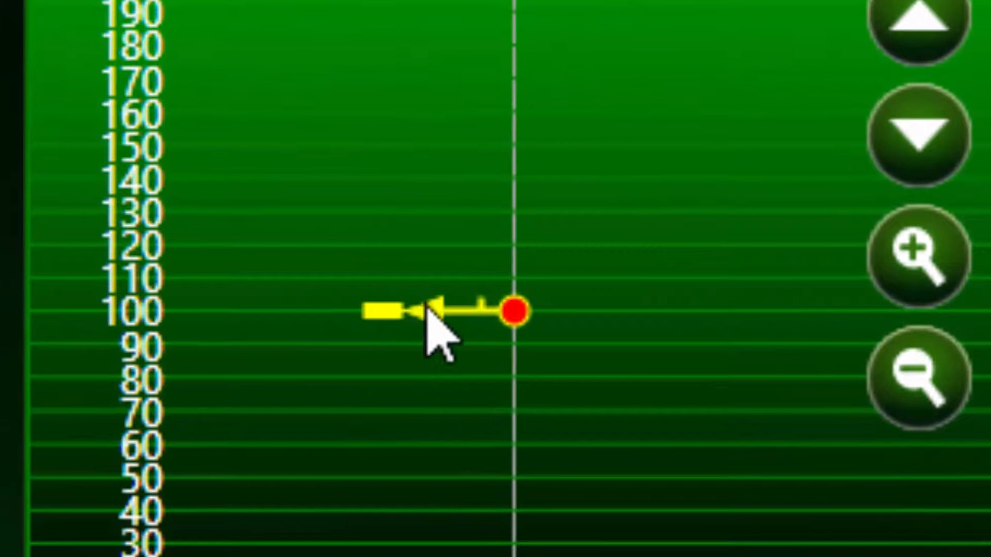
drag(426, 308, 467, 266)
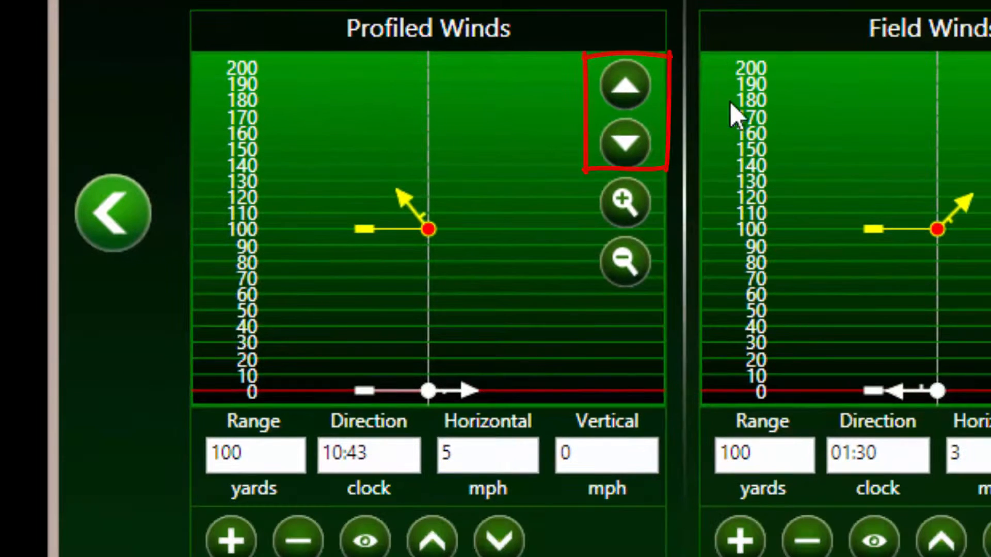
Examine the Profiled Winds chart by zooming and shifting its range scale in both directions and cycling through its wind points.
click(629, 199)
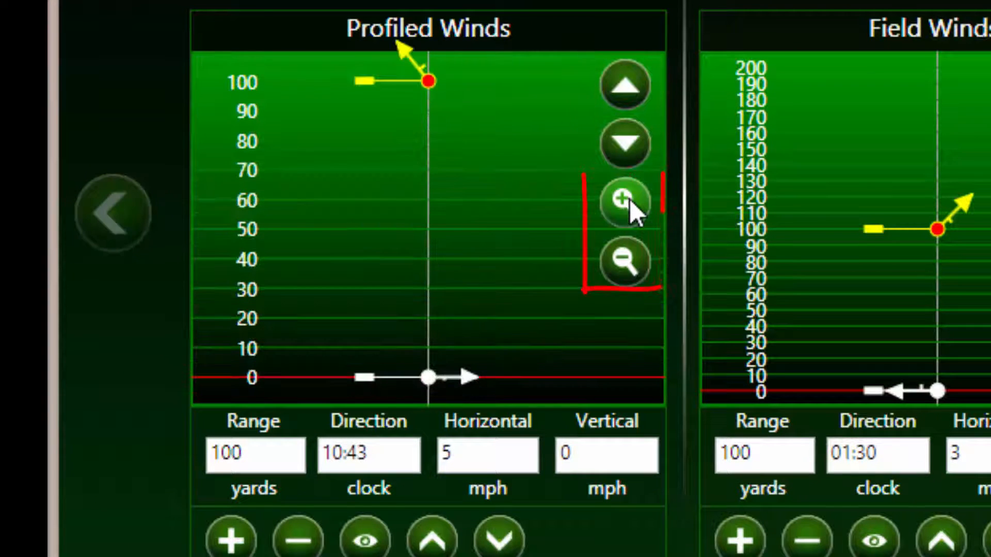
click(631, 255)
click(627, 77)
click(627, 76)
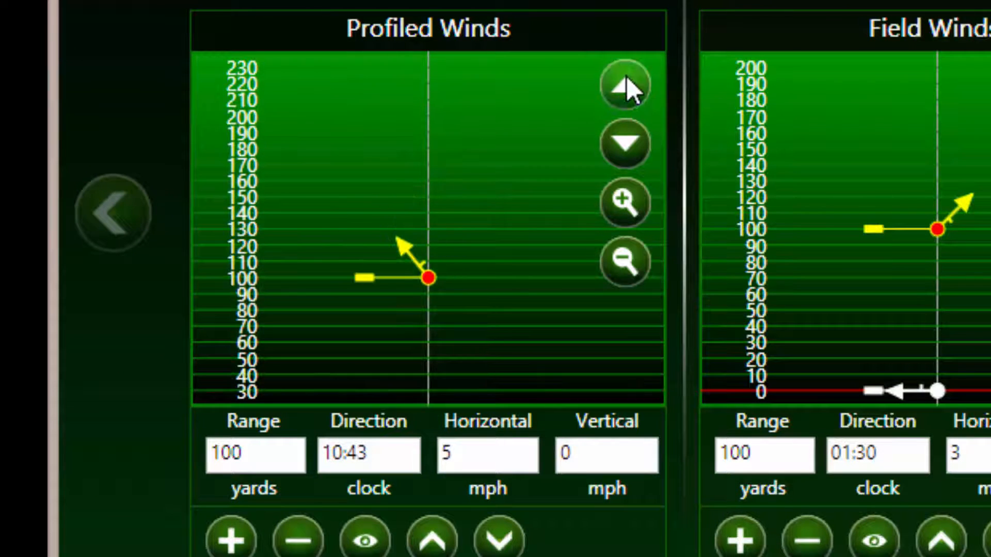
click(635, 146)
click(630, 147)
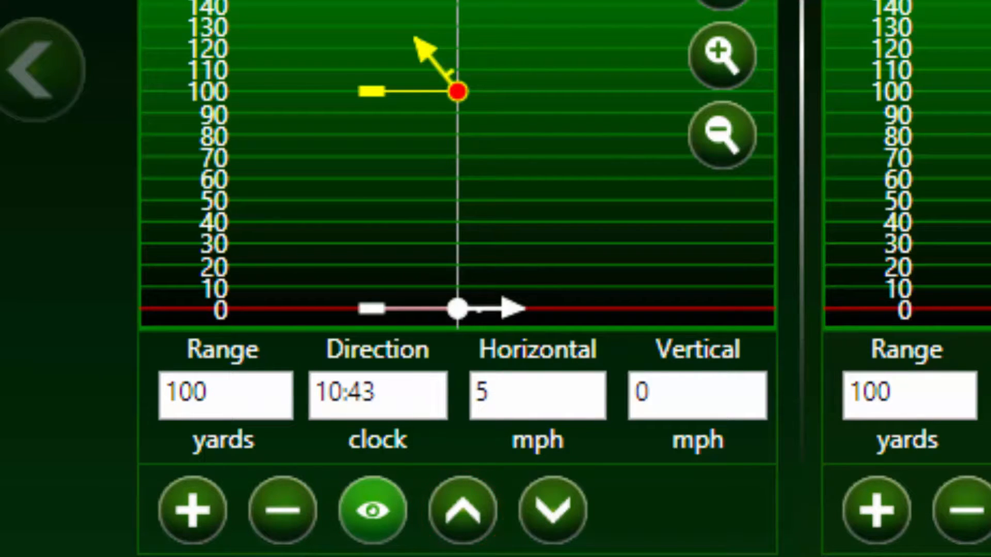
click(471, 519)
click(472, 519)
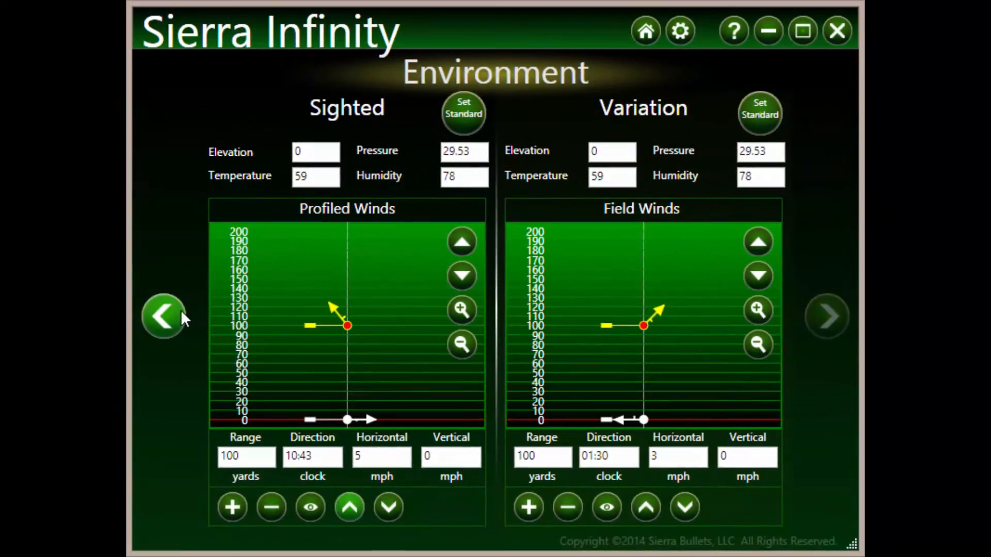
Navigate back from the Environment page through the earlier pages to the Introduction page.
click(181, 311)
click(181, 311)
click(181, 311)
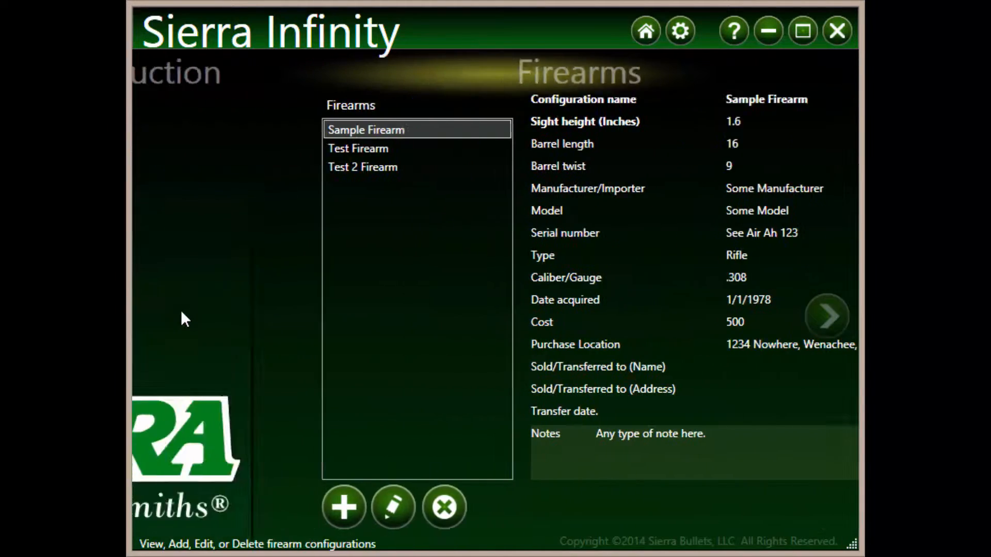